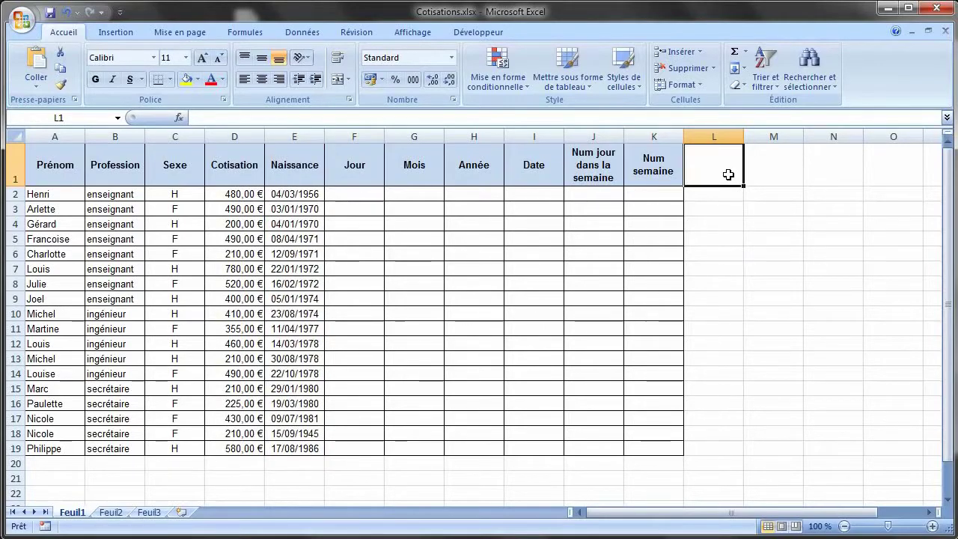
Extract the day from the birth date in E2 into cell F2 with the formula =JOUR(E2).
left_click(339, 191)
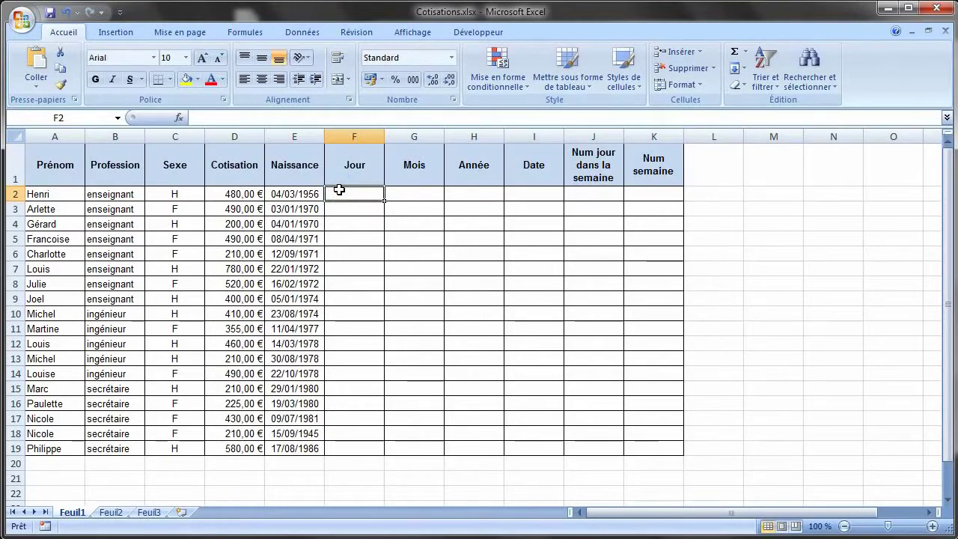
type("=jour(")
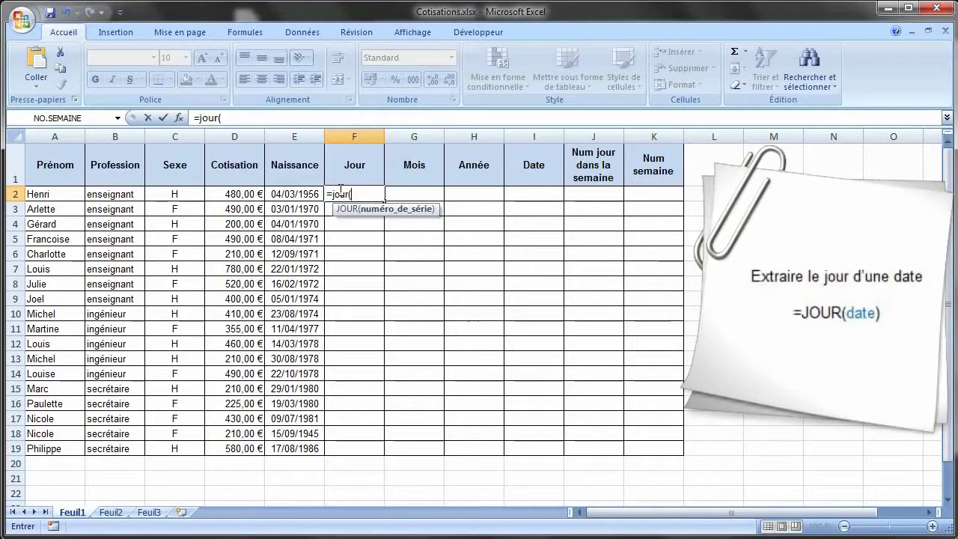
left_click(300, 192)
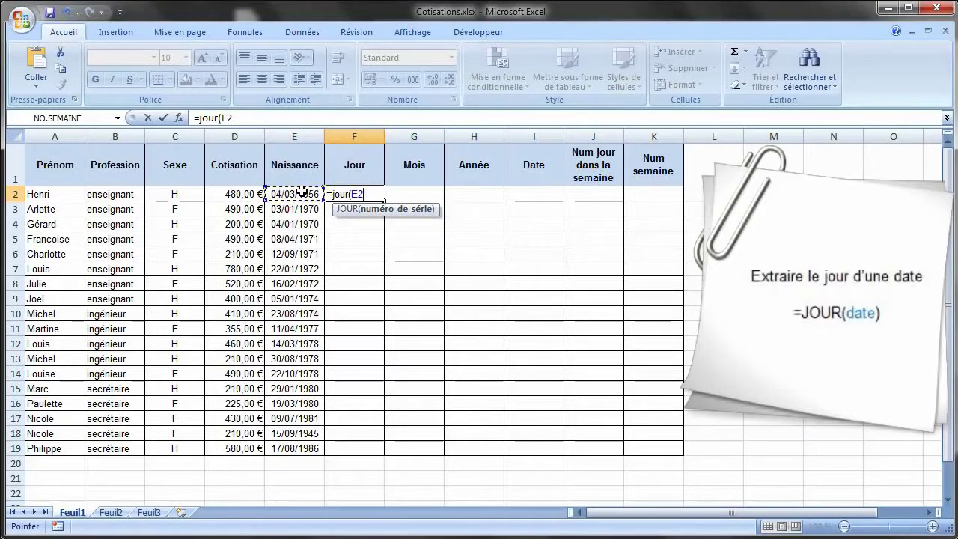
type(")")
key("Return")
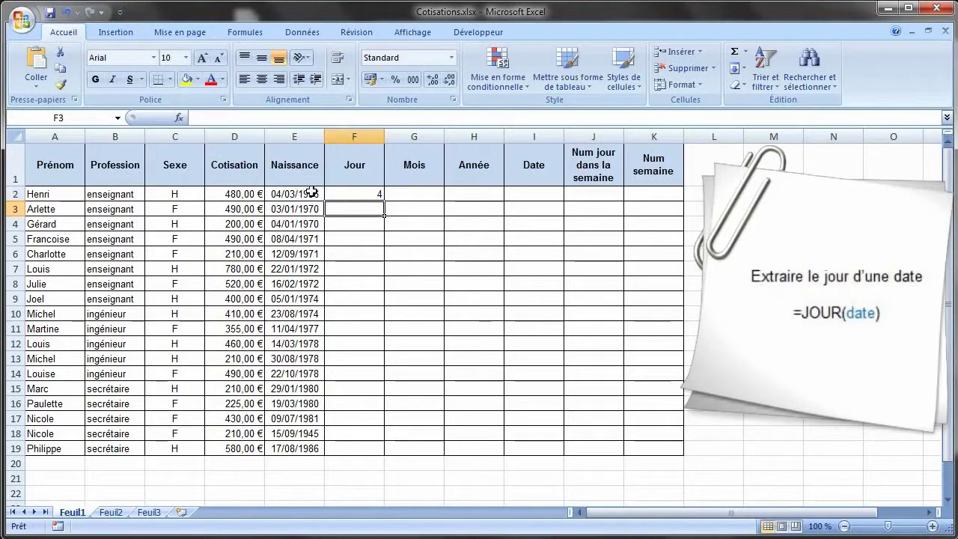
Extract the month from the birth date in E2 into cell G2 with the formula =MOIS(E2).
left_click(434, 191)
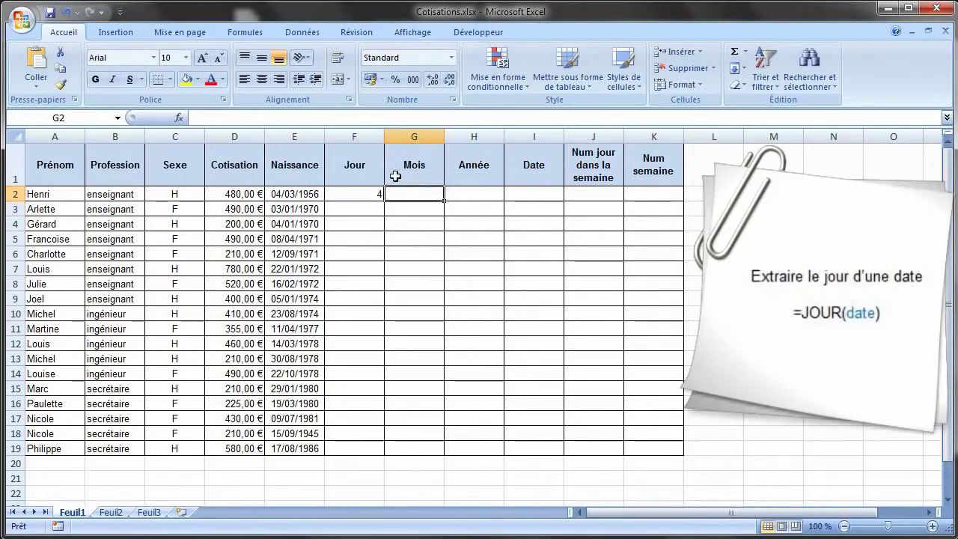
type("=")
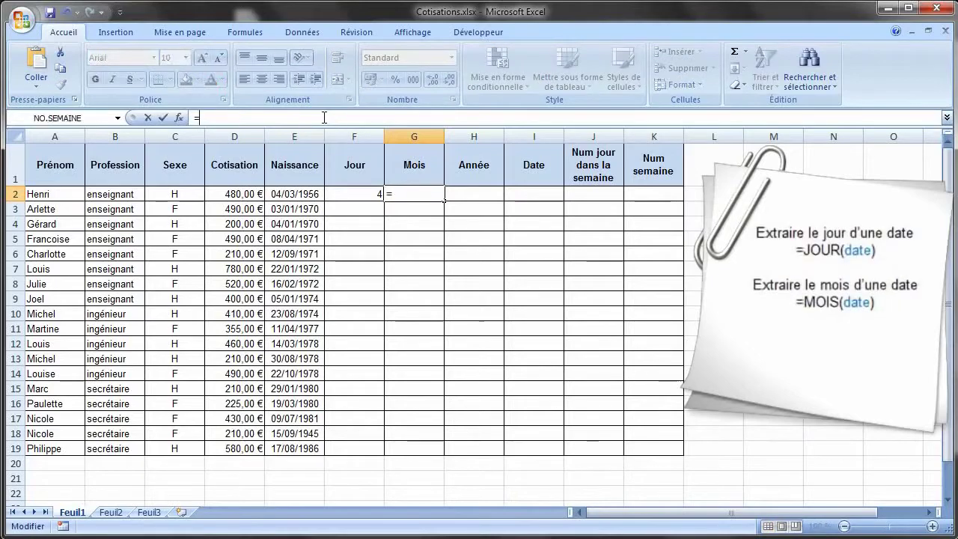
type("mois(")
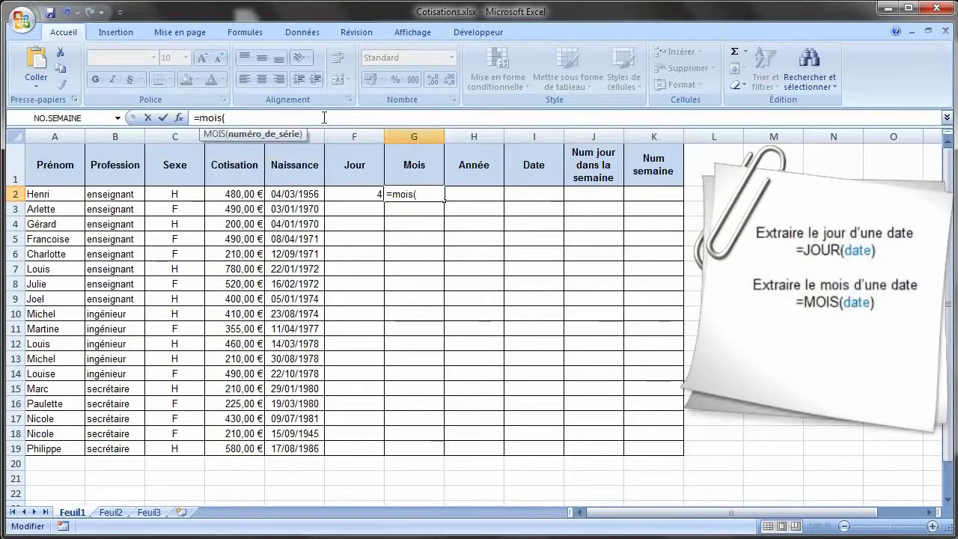
left_click(302, 192)
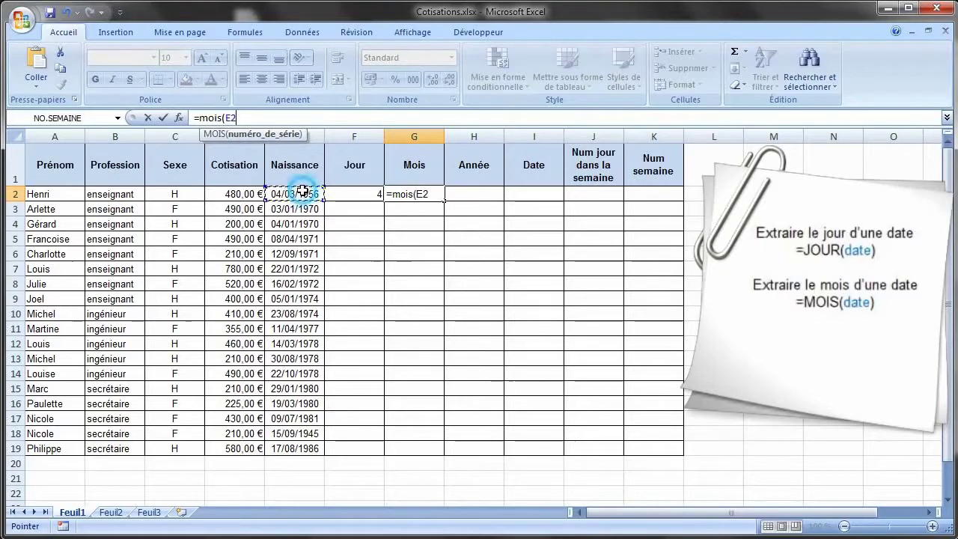
type(")")
key("Return")
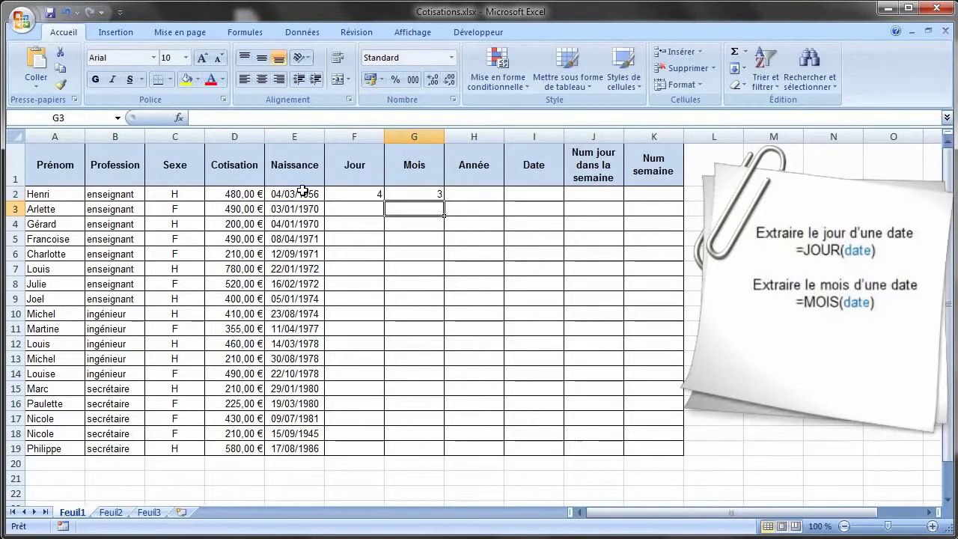
Extract the year from the birth date in E2 into cell H2 with the formula =ANNEE(E2).
left_click(465, 191)
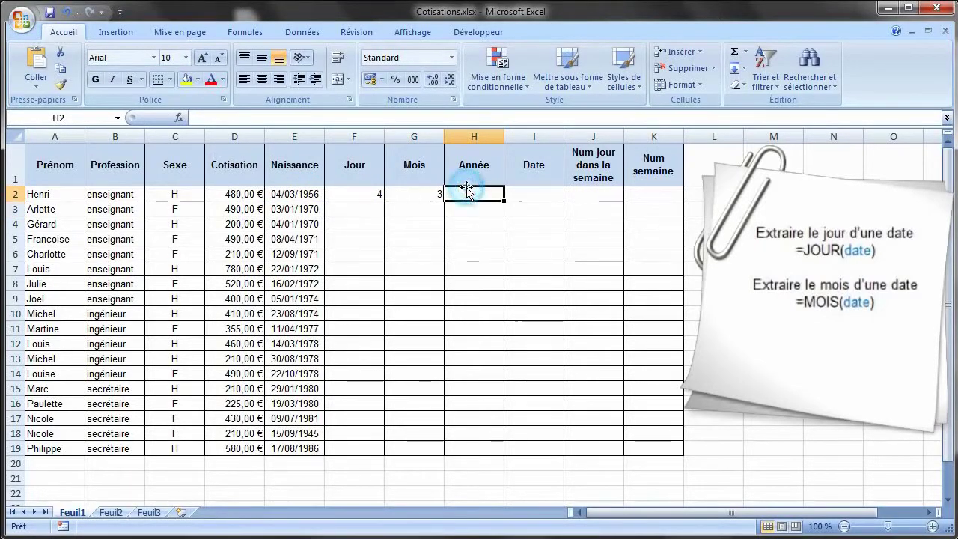
type("=a")
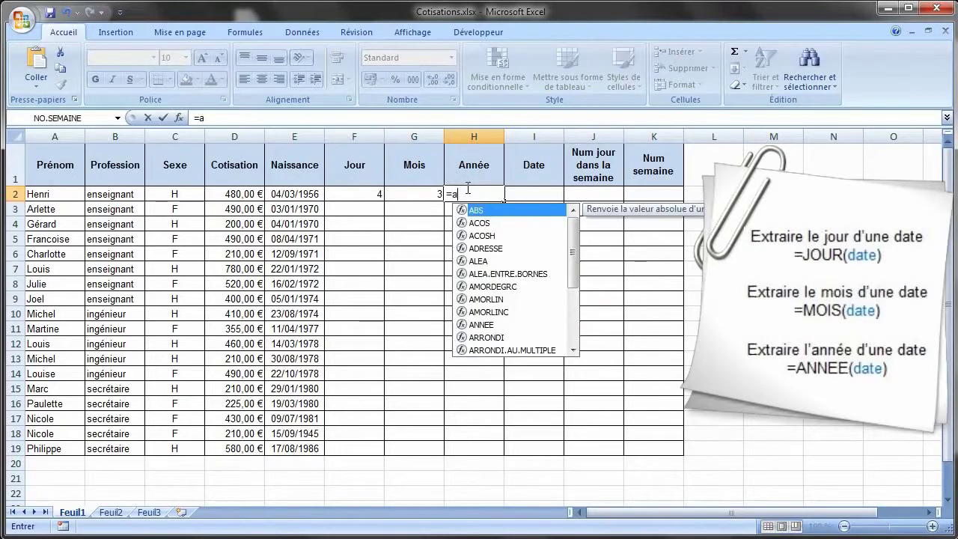
type("nnee(")
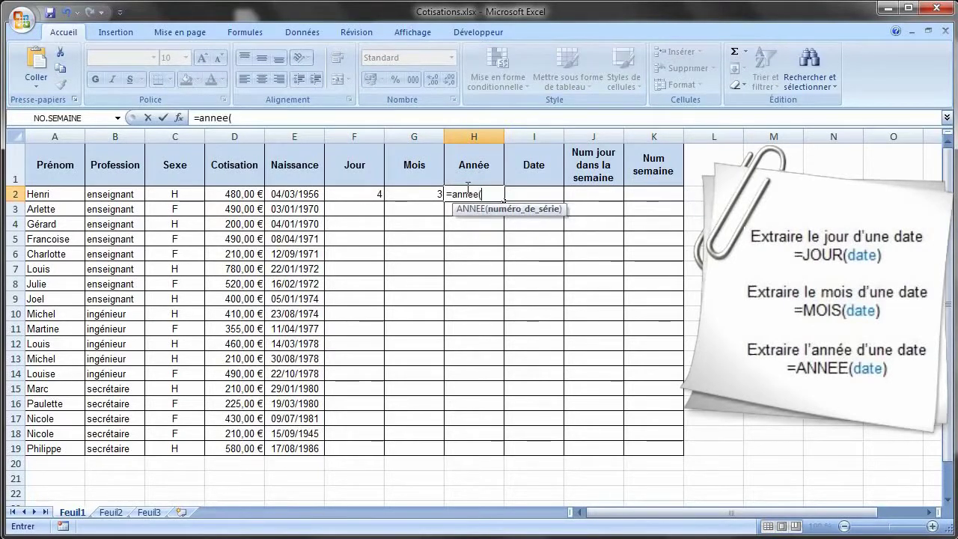
left_click(310, 193)
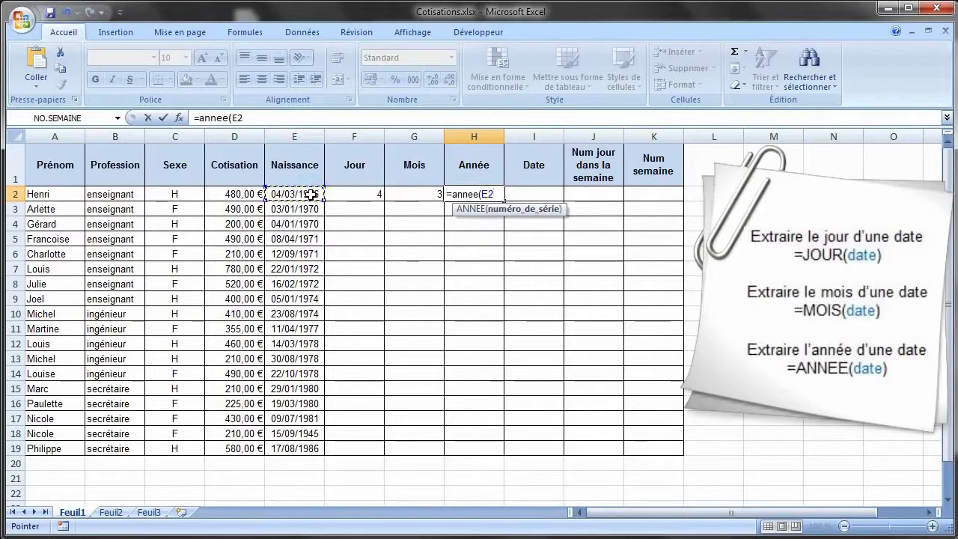
type(")")
key("Return")
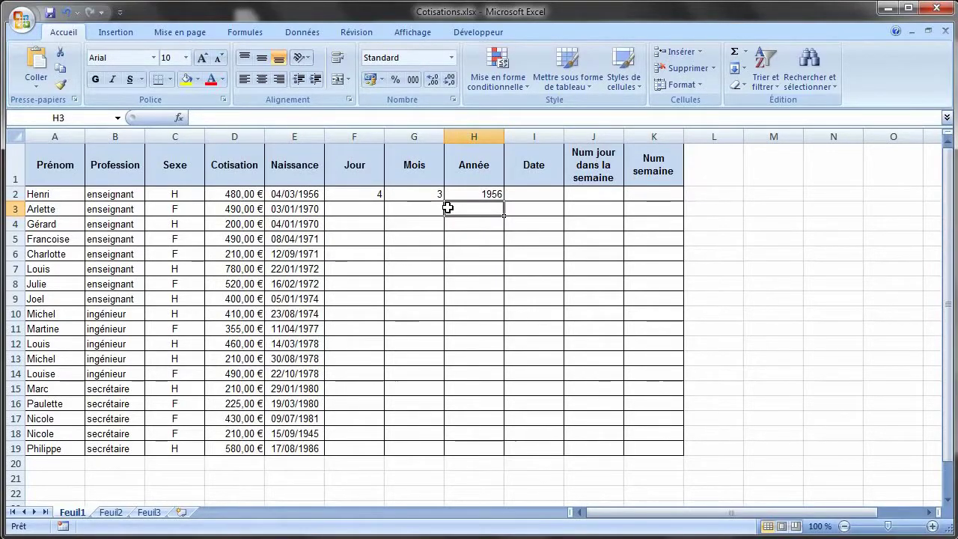
Rebuild the date in cell I2 from the year, month and day cells with the formula =DATE(H2;G2;F2).
left_click(531, 194)
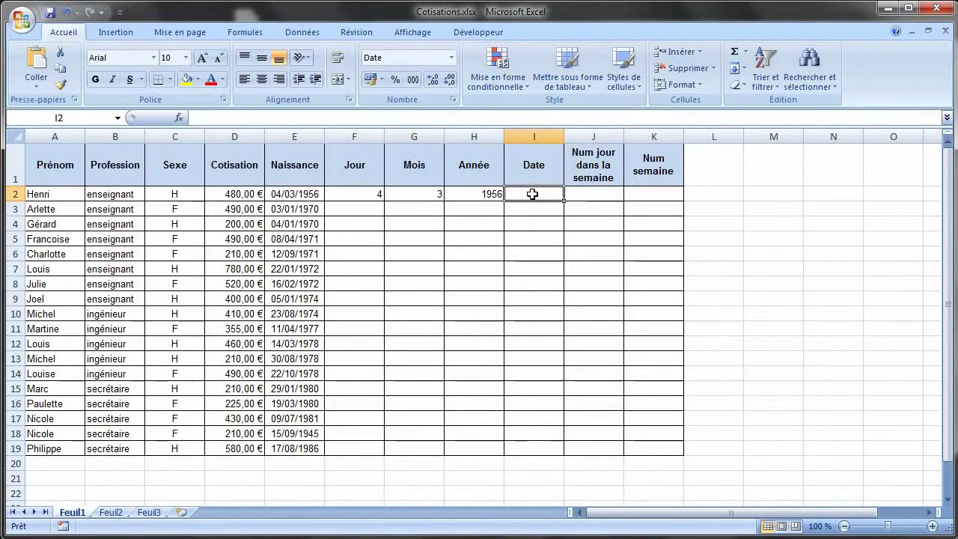
left_click(310, 116)
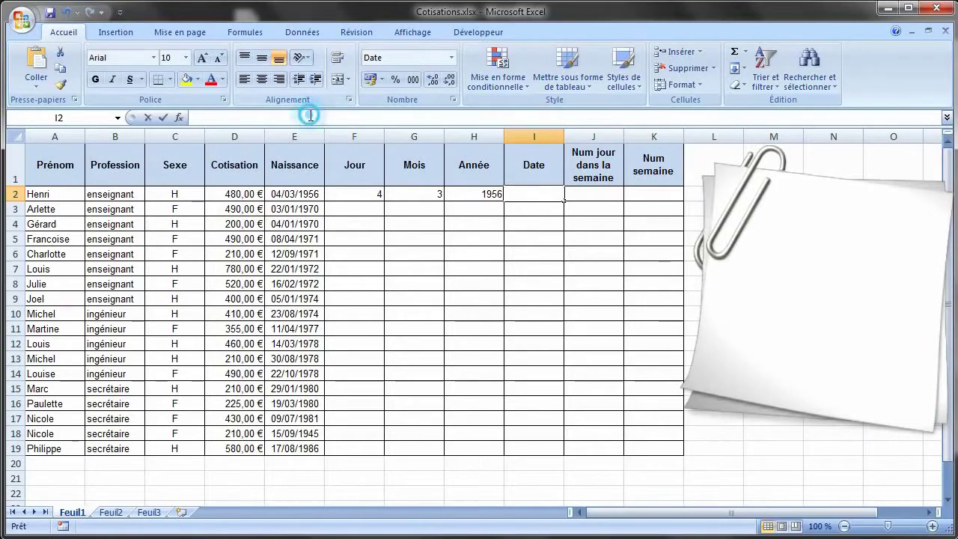
type("=date")
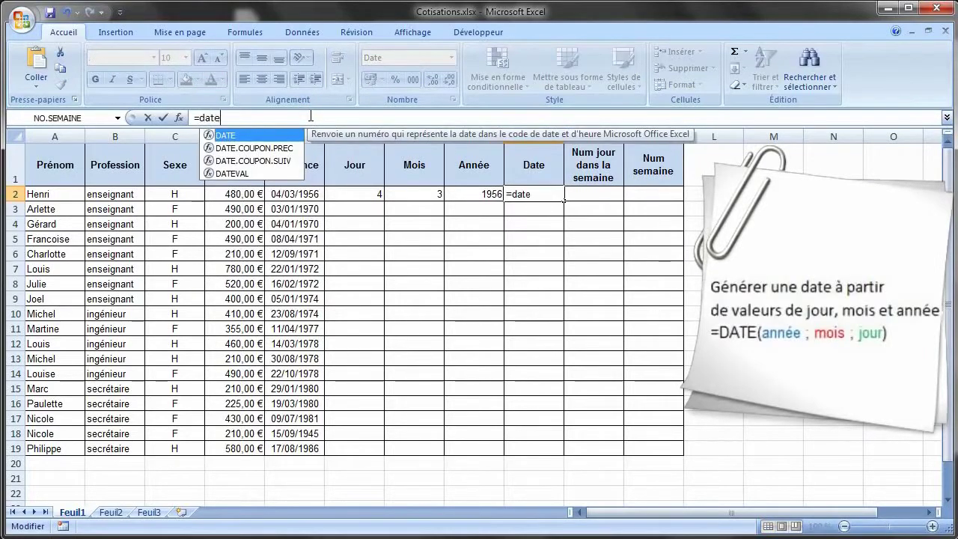
type("(")
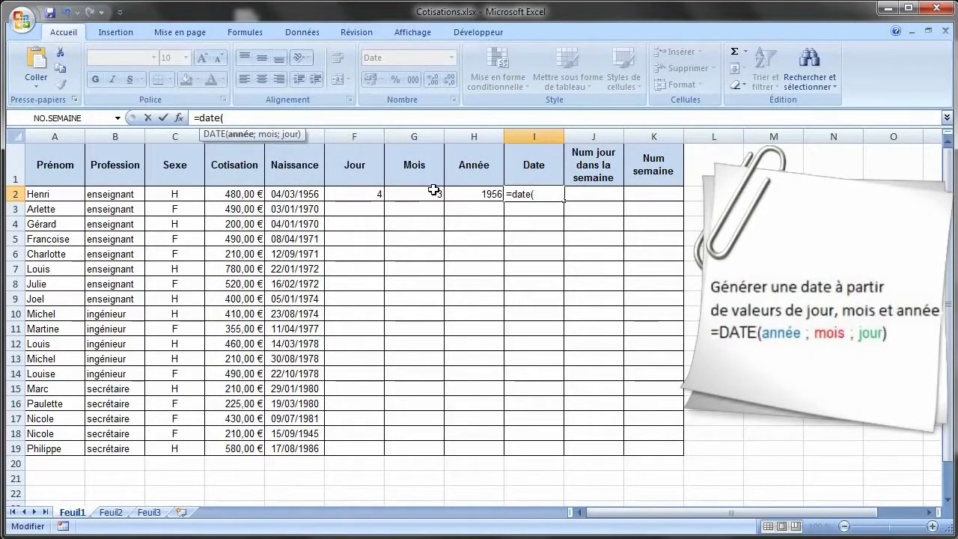
left_click(478, 194)
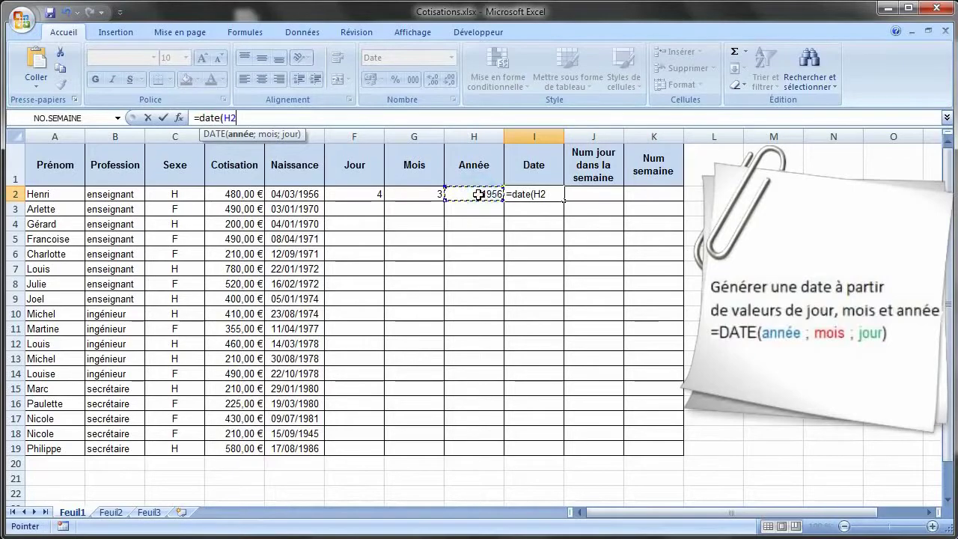
type(";")
left_click(428, 193)
type(";")
left_click(374, 196)
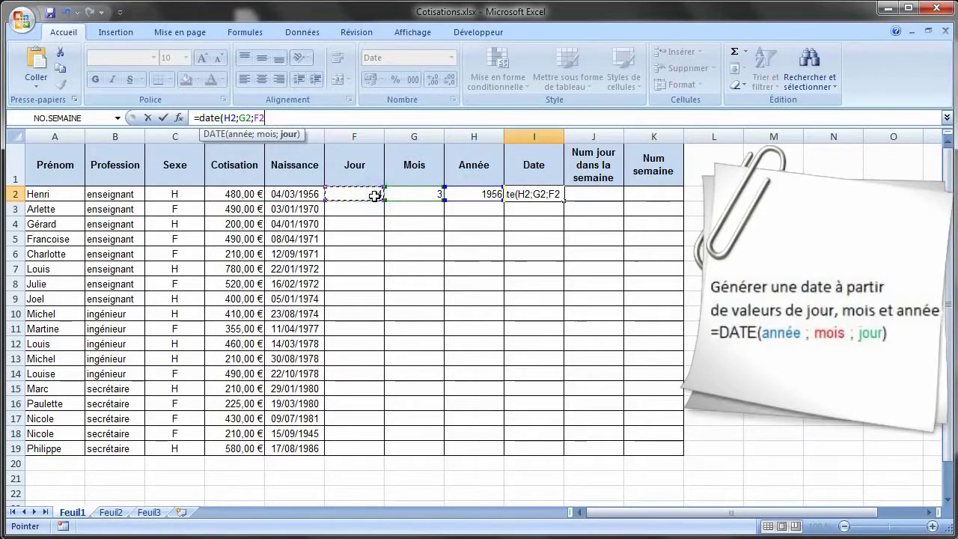
type(")")
key("Return")
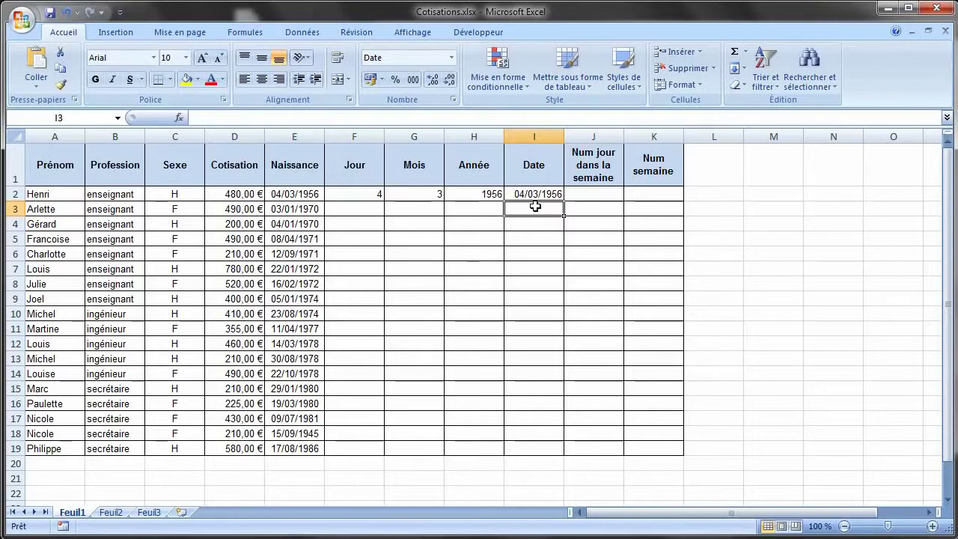
Compute the weekday number in cell J2 with =JOURSEM(E2;1), reviewing the return type in the function arguments before accepting.
left_click(577, 195)
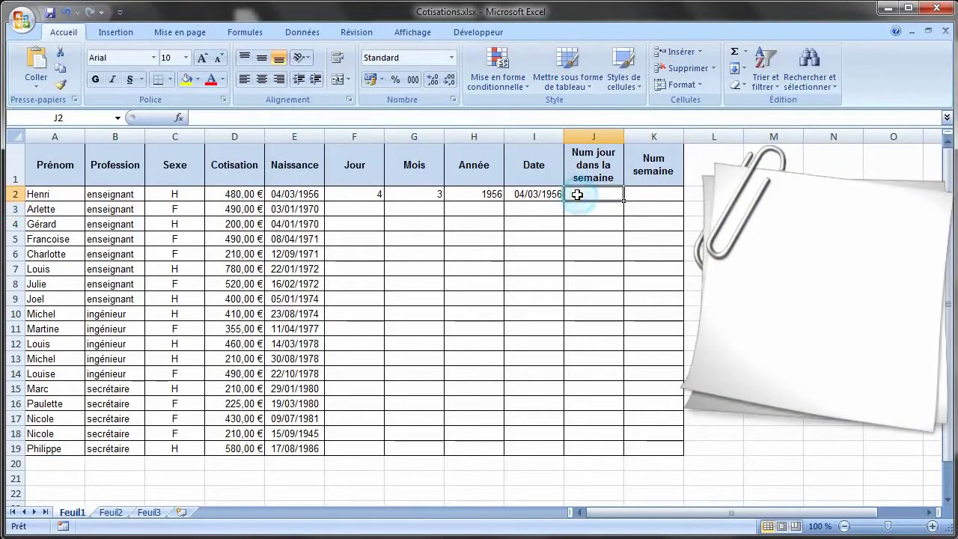
left_click(356, 119)
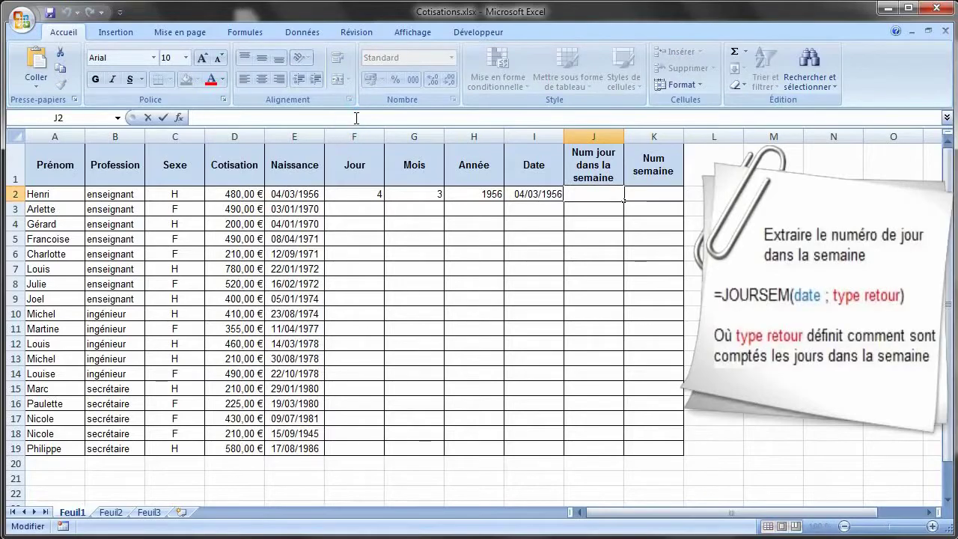
type("=jourse")
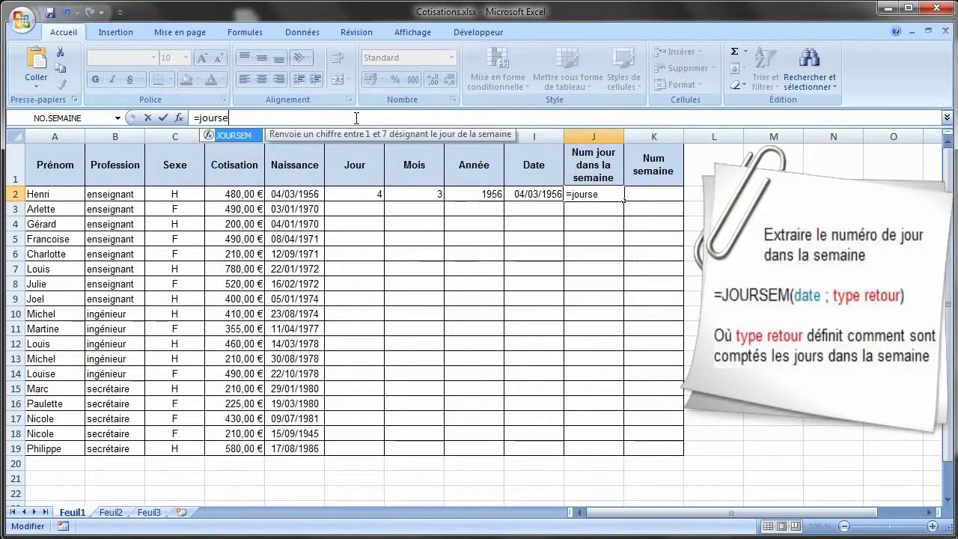
type("m(")
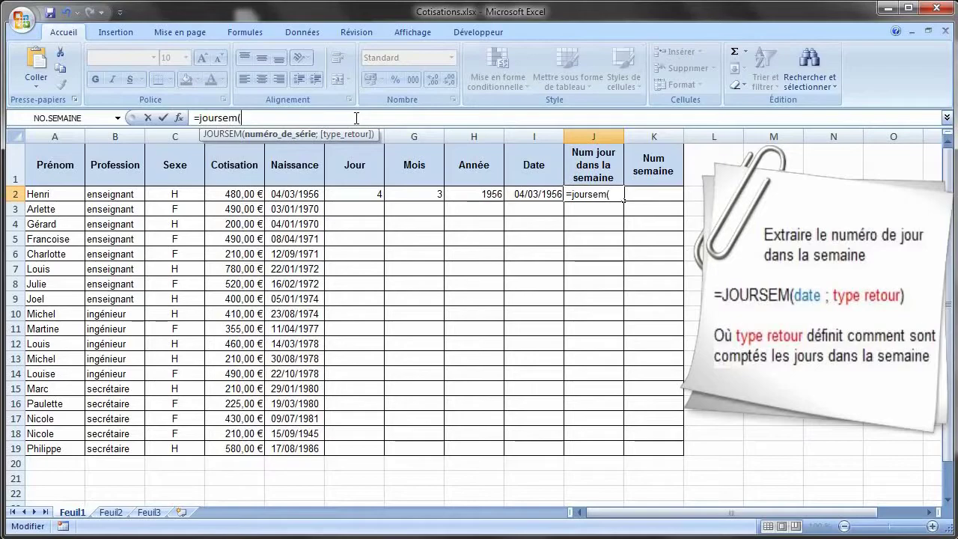
left_click(308, 195)
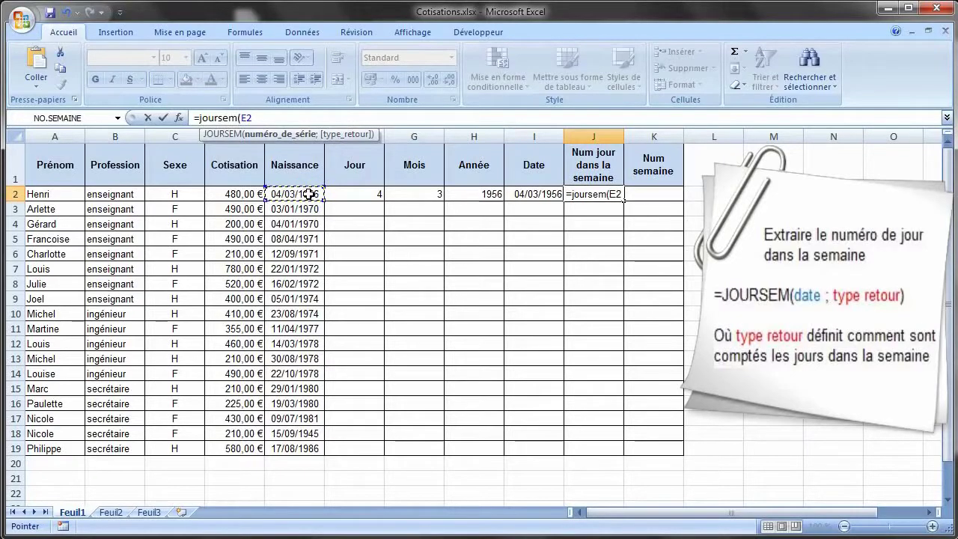
type(";")
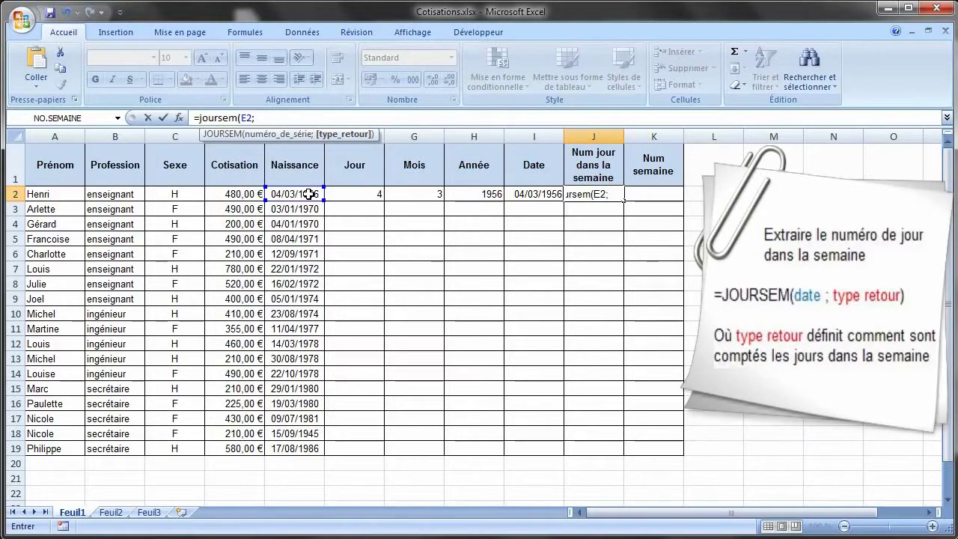
type(")")
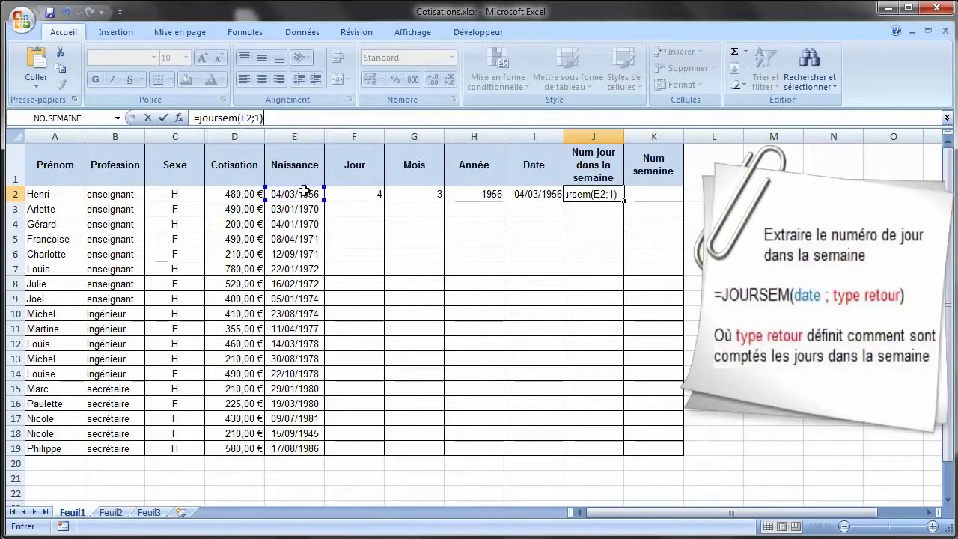
left_click(181, 120)
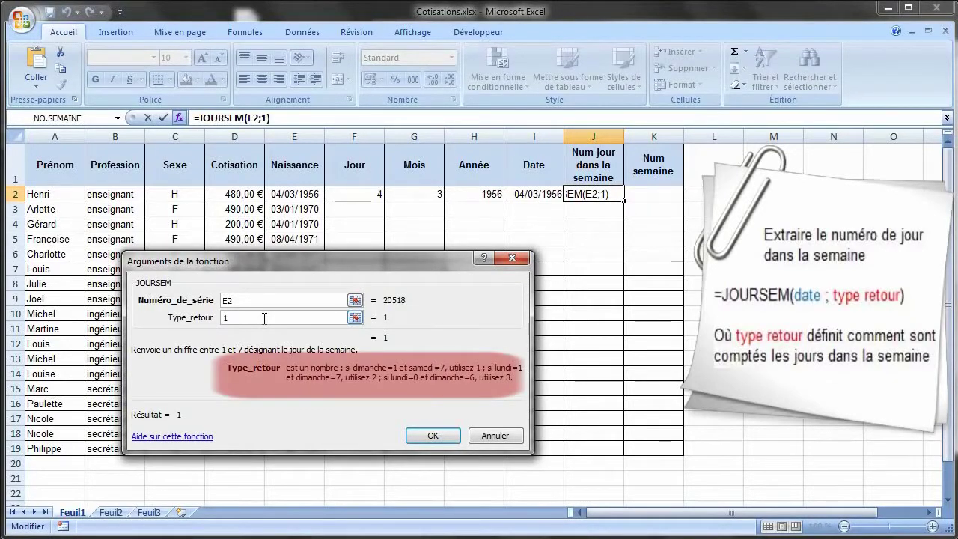
left_click(441, 432)
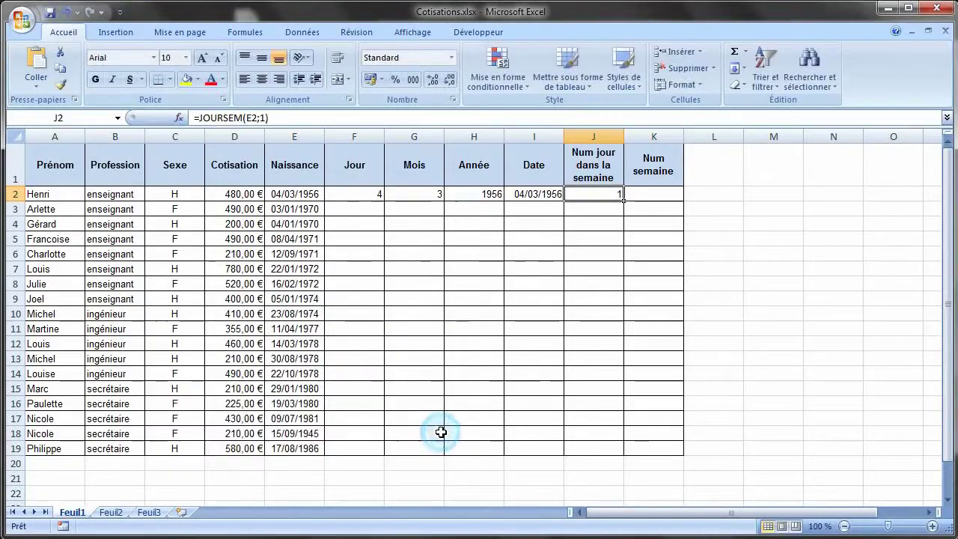
Start a NO.SEMAINE formula in cell K2 with the birth date in E2 as serial number, and open its function arguments.
left_click(647, 196)
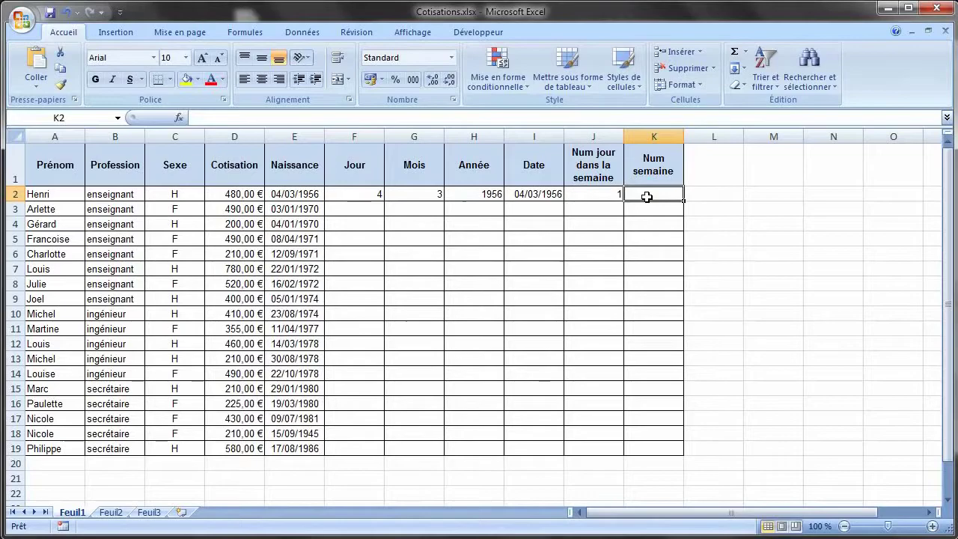
type("=")
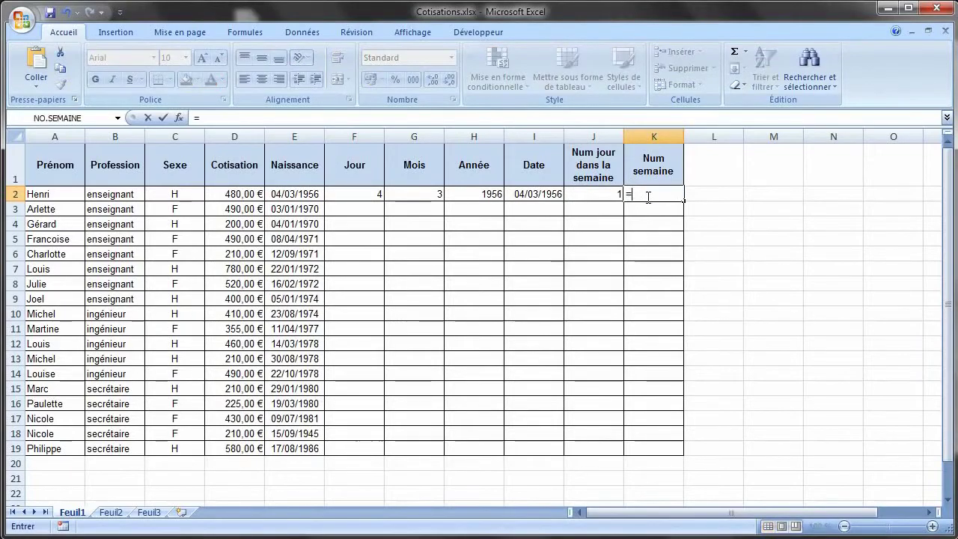
type("no.s")
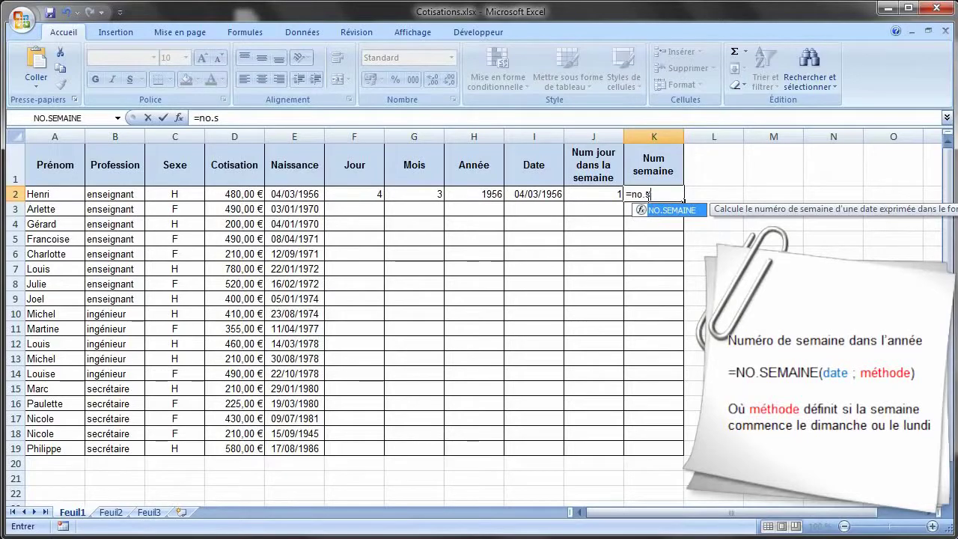
key("Tab")
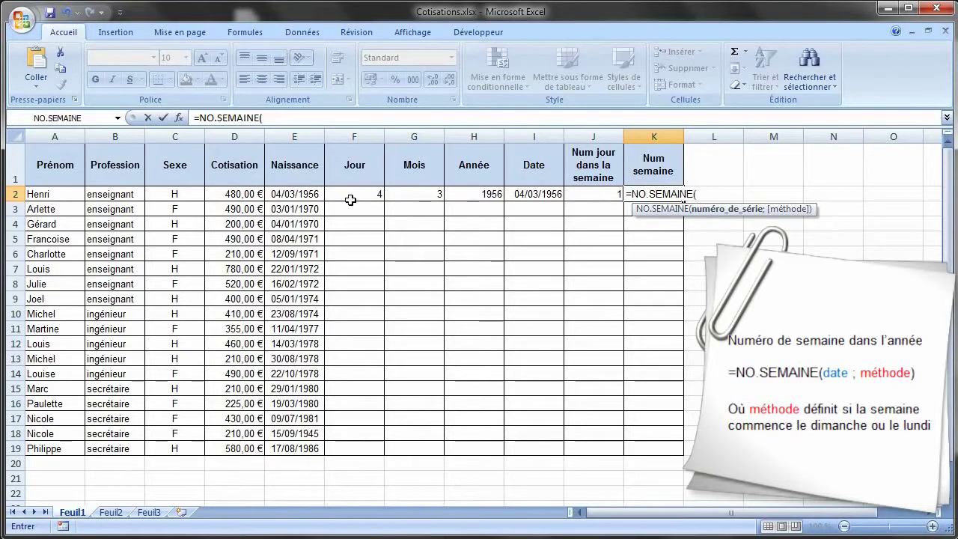
left_click(292, 194)
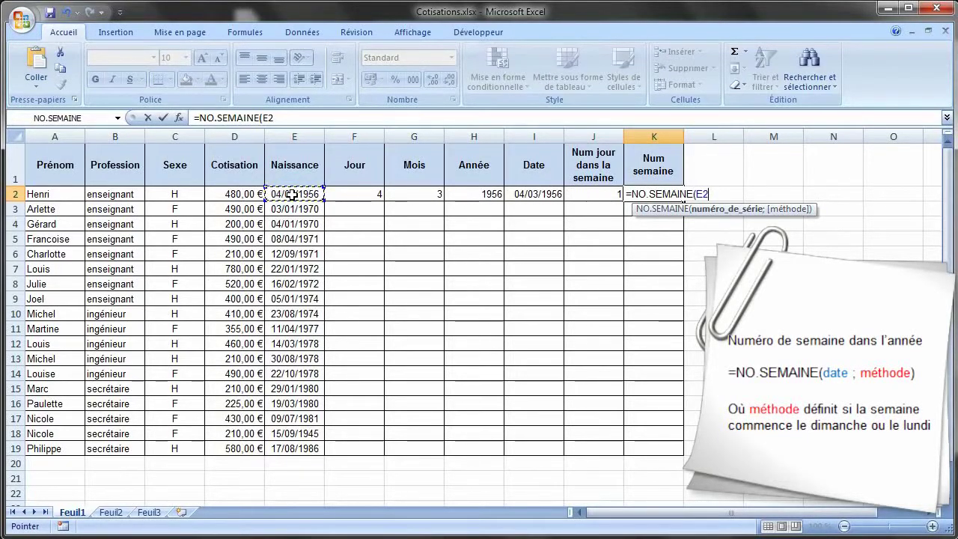
type(";")
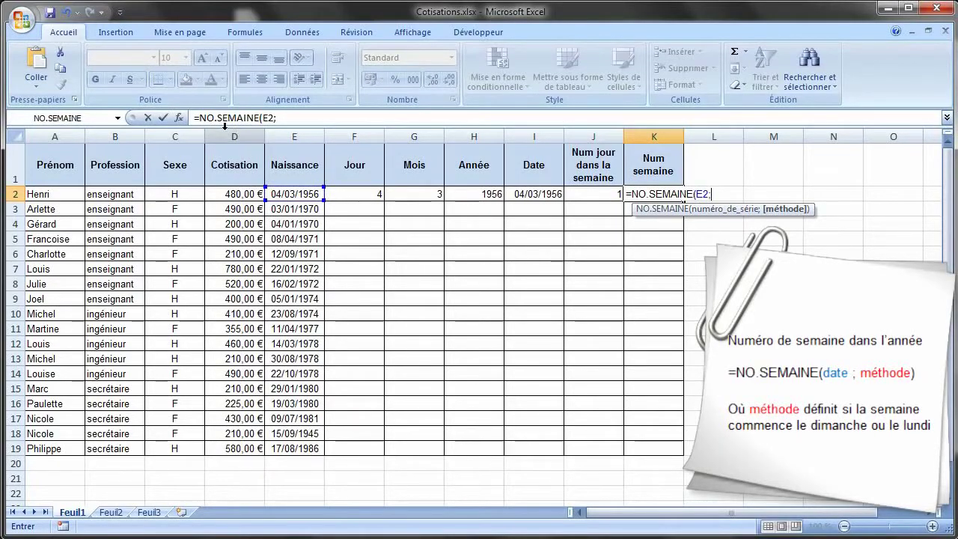
left_click(178, 118)
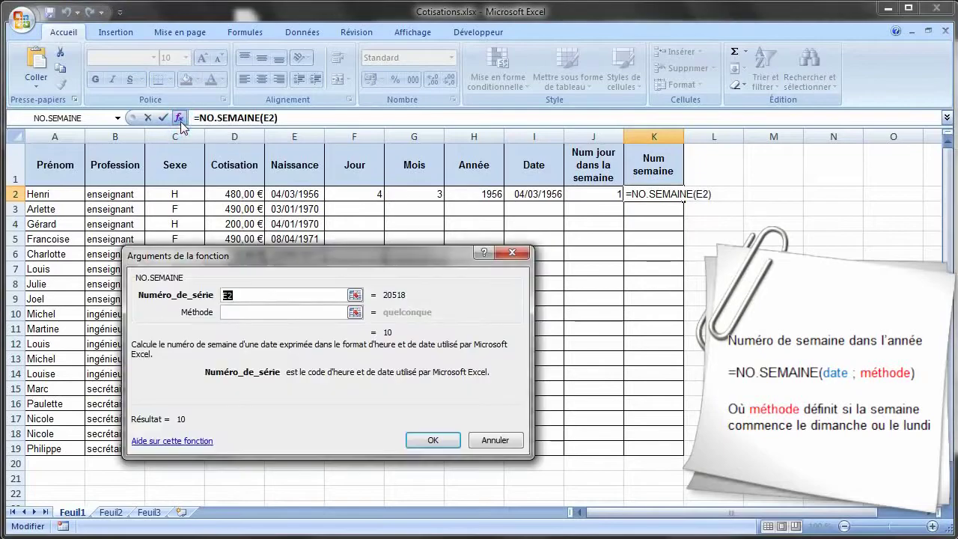
Read the NO.SEMAINE help topic to examine which week start each value of the method argument defines.
left_click(247, 312)
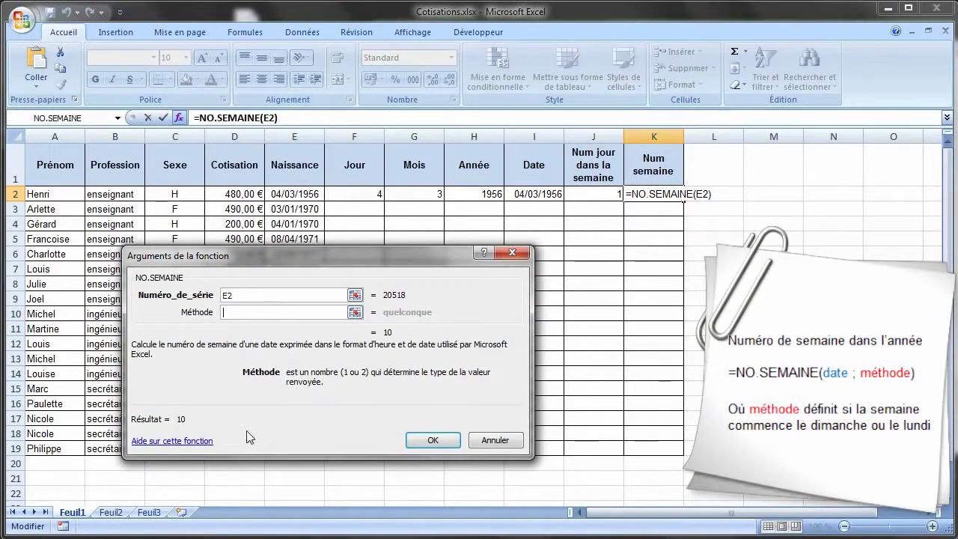
left_click(208, 446)
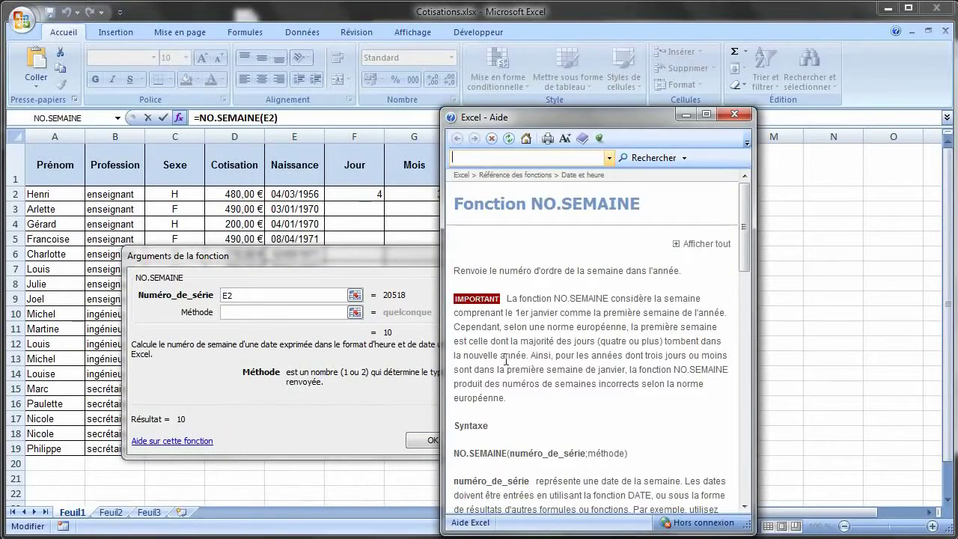
scroll(503, 371, "down", 3)
scroll(503, 370, "down", 6)
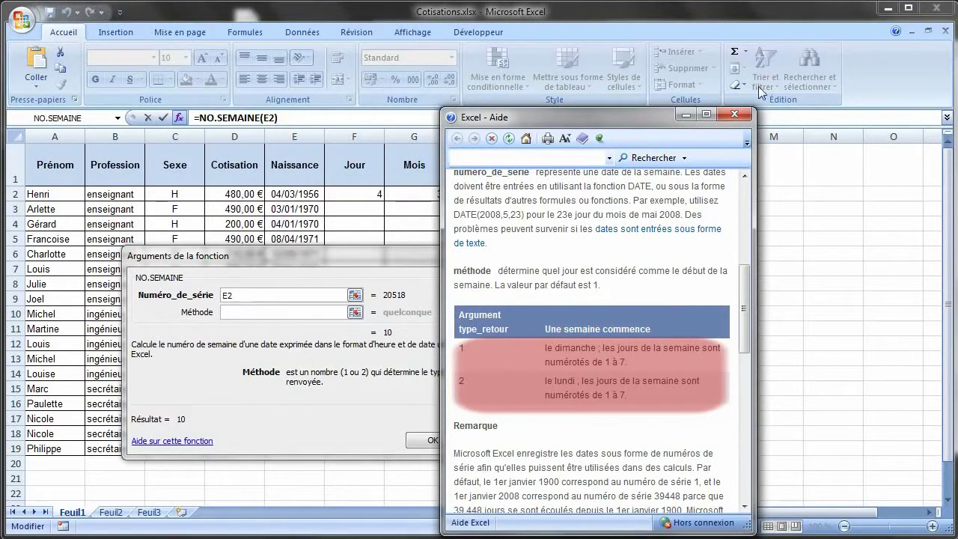
left_click(735, 113)
Set the method argument to 2 and accept the formula =NO.SEMAINE(E2;2) in cell K2.
left_click(307, 312)
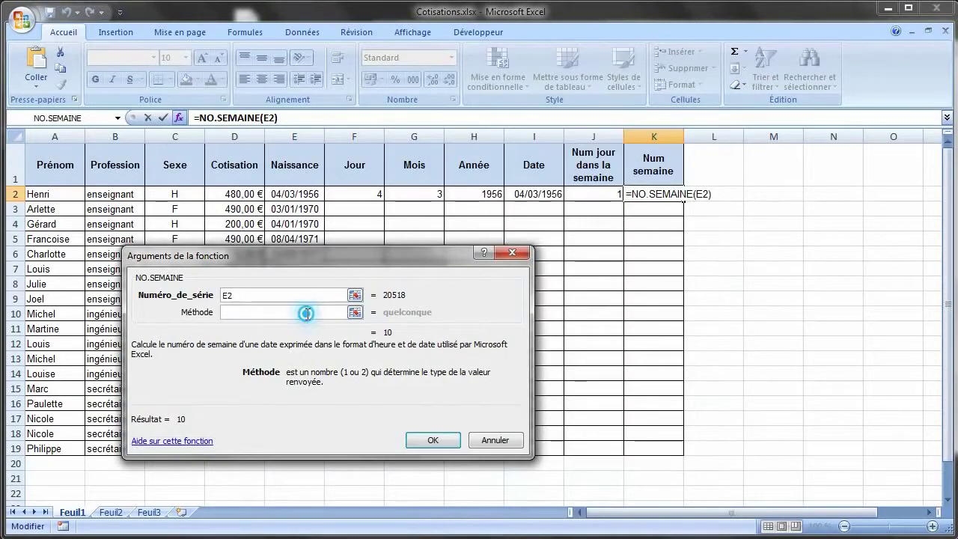
type("2")
key("Return")
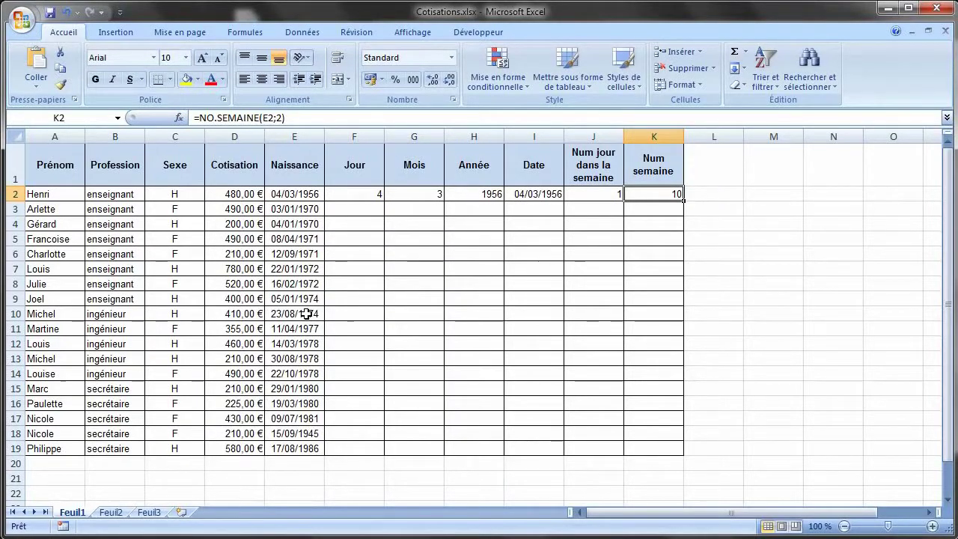
Fill the date formulas in F2:K2 down through row 19 of the table.
left_click_drag(360, 196, 644, 193)
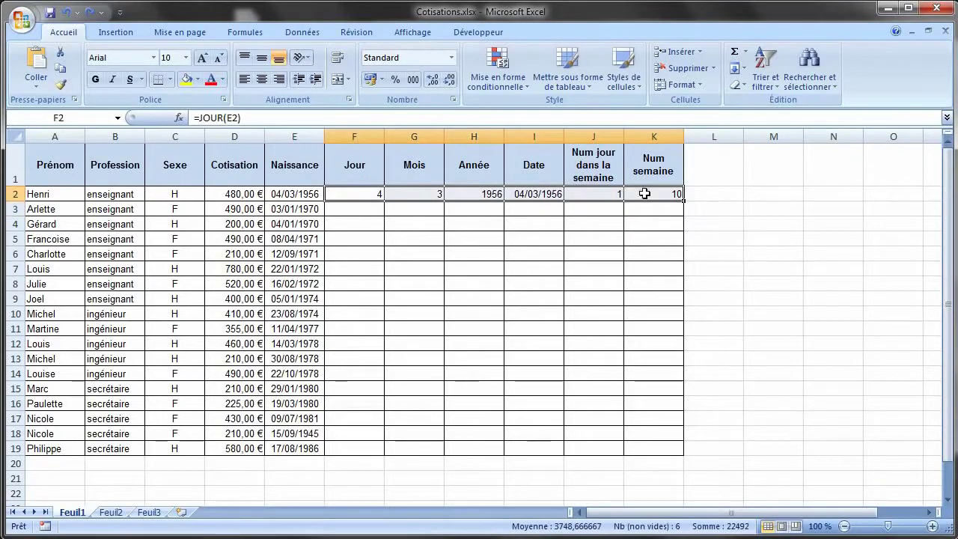
double_click(683, 199)
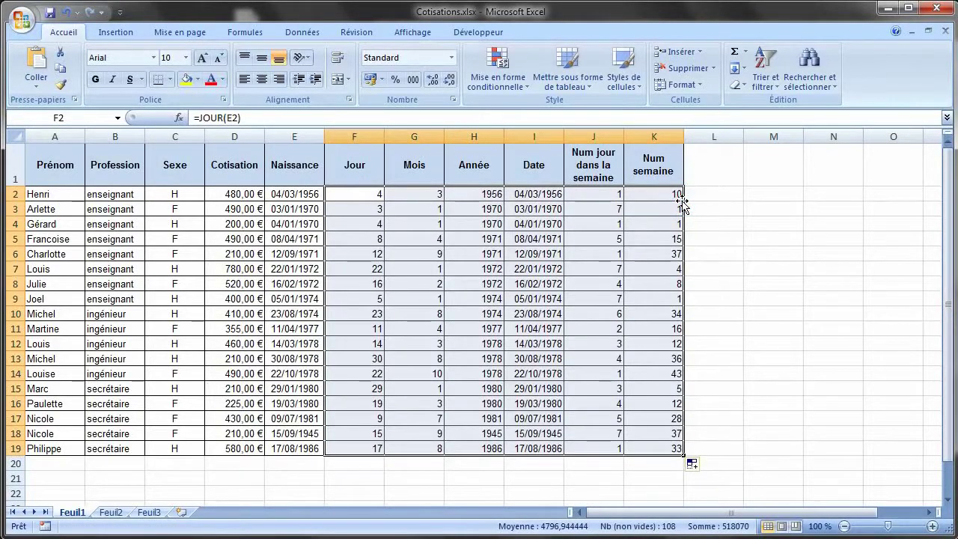